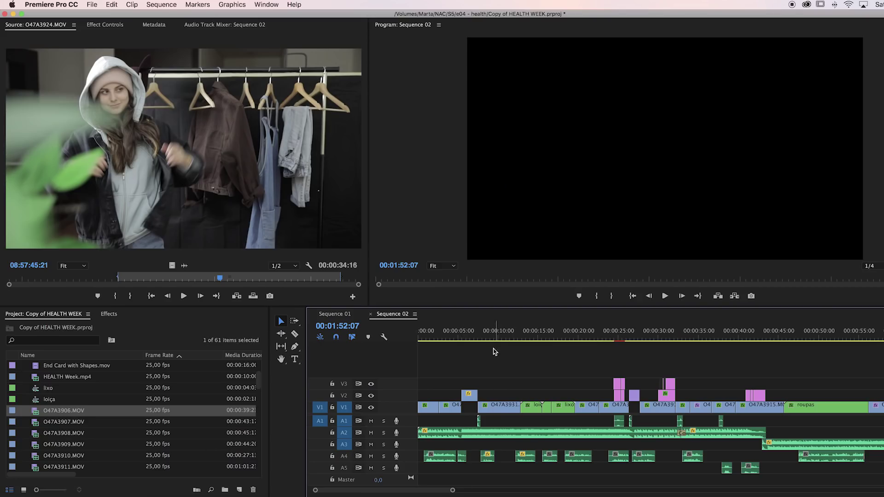
Move the second O47A3944.MOV clip six seconds left so it butts against the previous clip on V1.
drag(452, 491, 394, 490)
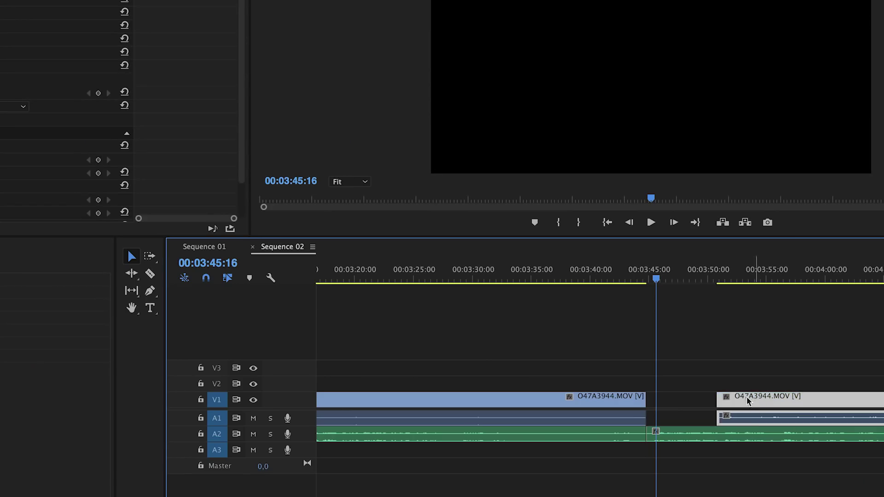
drag(747, 396, 687, 397)
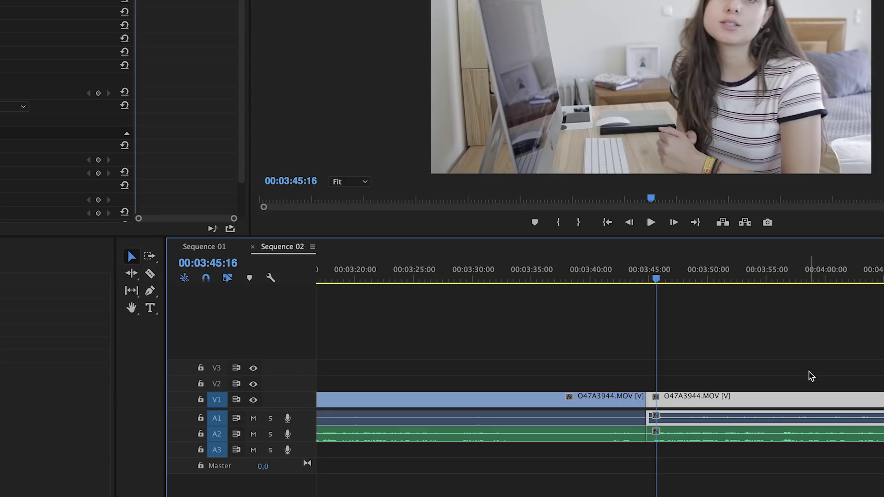
click(501, 481)
key(equal)
key(equal)
key(equal)
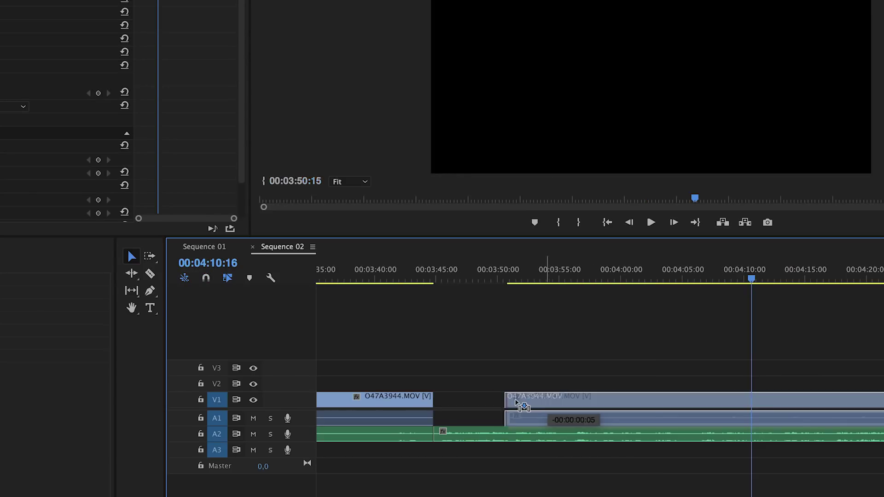
drag(516, 402, 453, 410)
key(super+z)
click(559, 397)
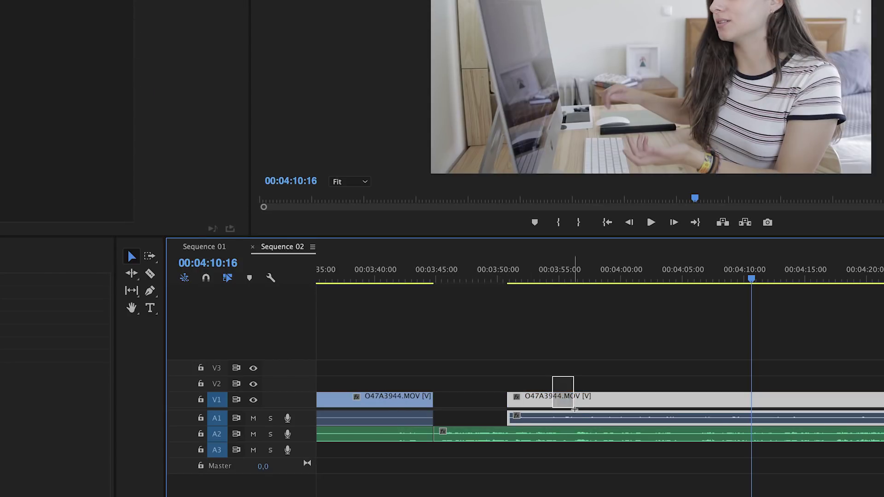
drag(582, 405, 479, 377)
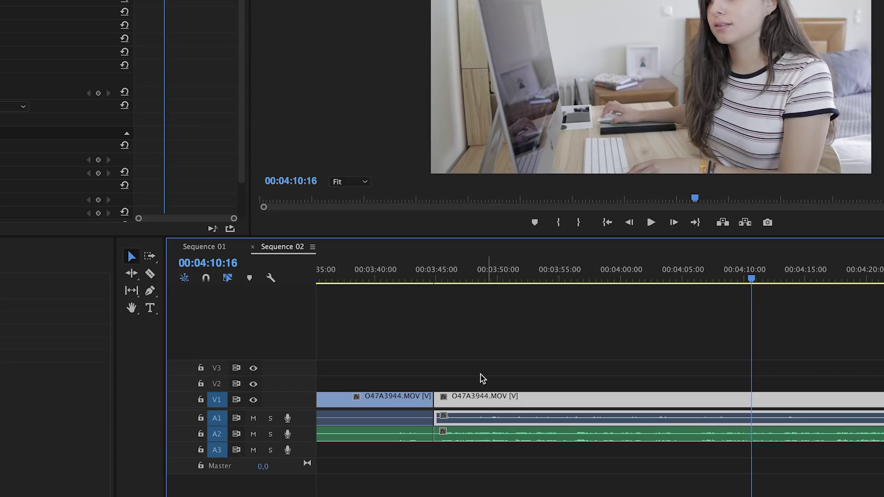
click(435, 282)
key(=)
key(=)
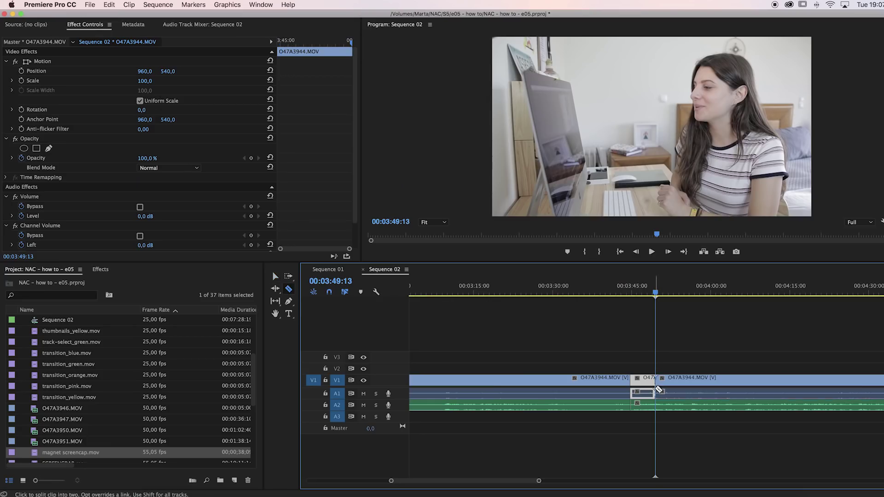
Trim out the short razor-cut O47A3944.MOV piece, then search Help for 'keybo'.
key(v)
drag(662, 381, 683, 431)
click(683, 429)
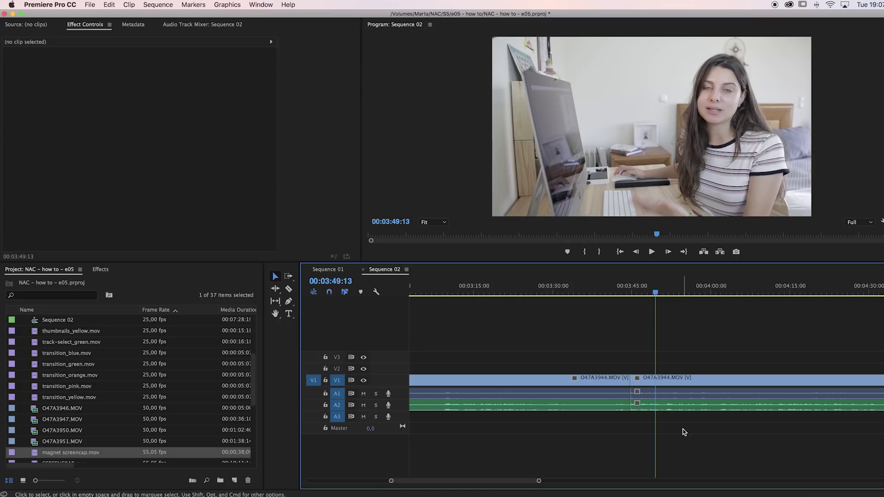
click(624, 288)
click(286, 5)
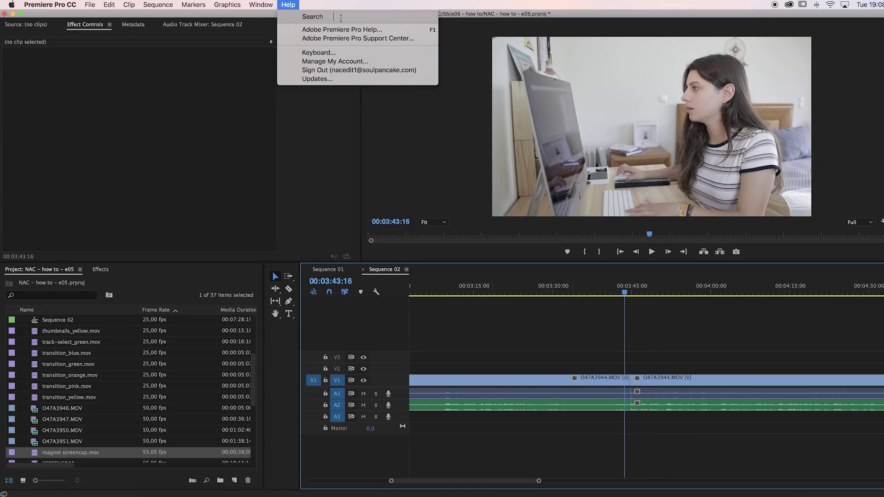
text(keyboard)
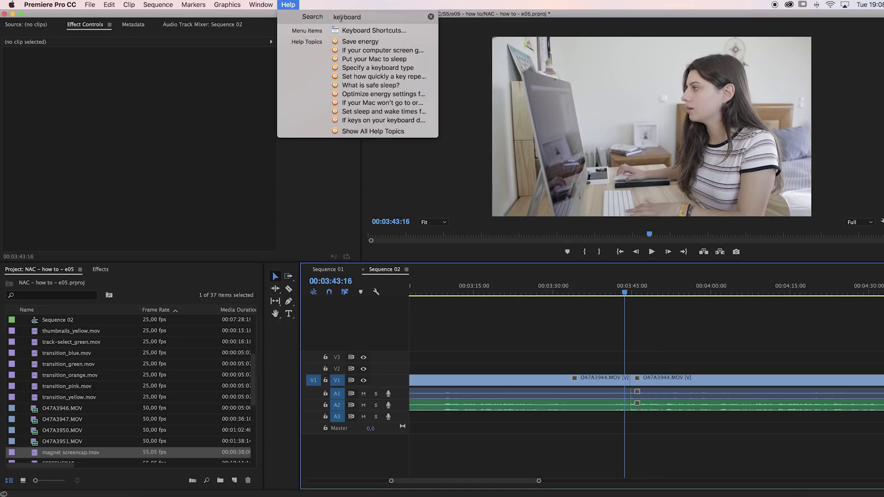
In Keyboard Shortcuts, check which commands the Q and W keys run.
click(374, 31)
click(203, 169)
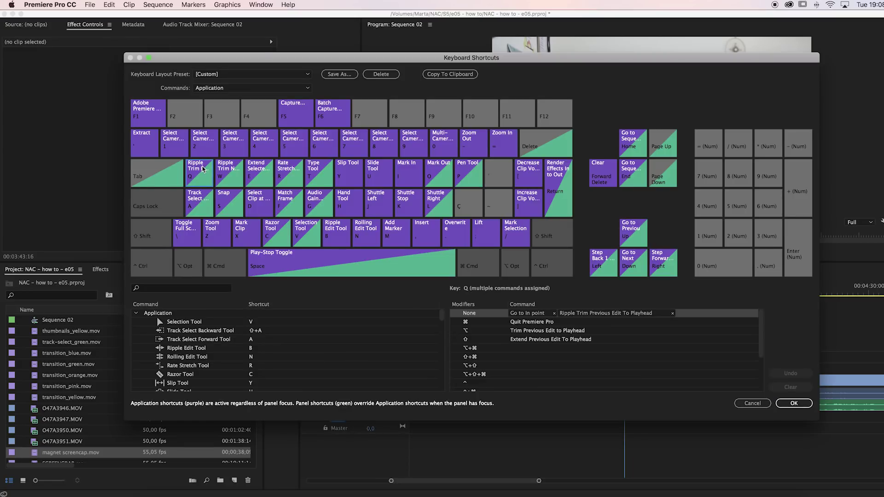
click(229, 169)
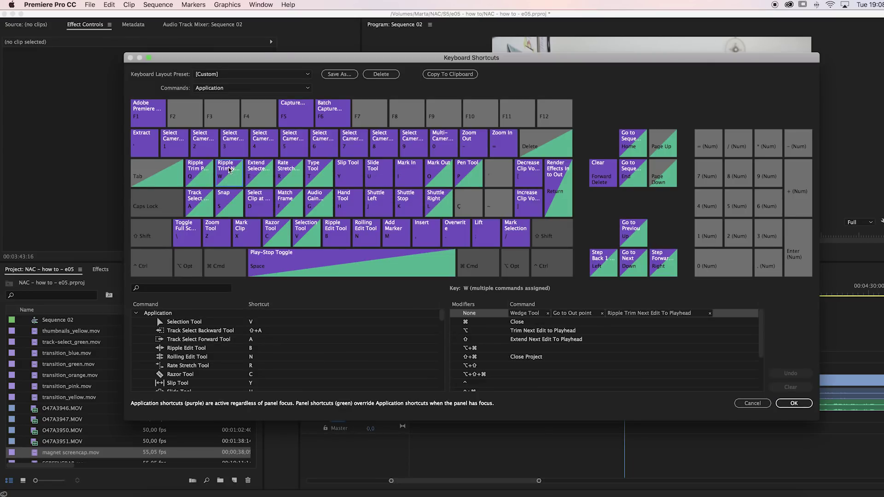
click(195, 173)
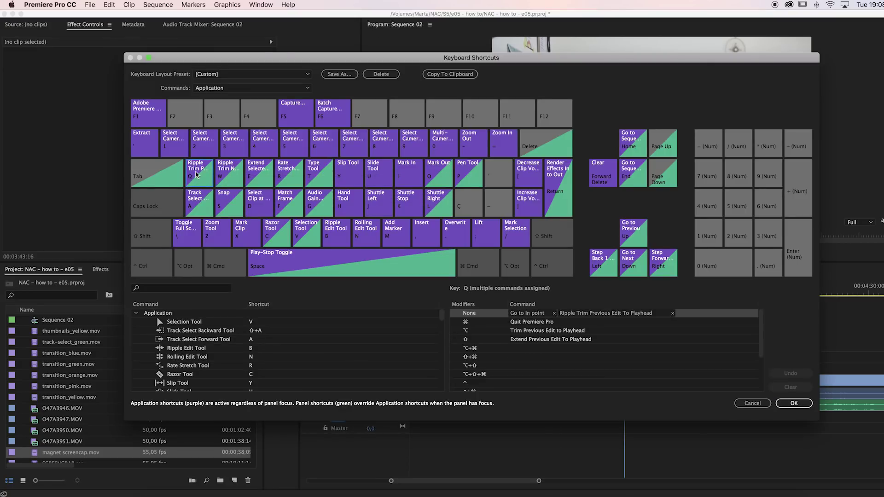
Search 'ripple trim previous' and assign Ripple Trim Previous Edit To Playhead to Q.
click(210, 289)
text(ripple trim)
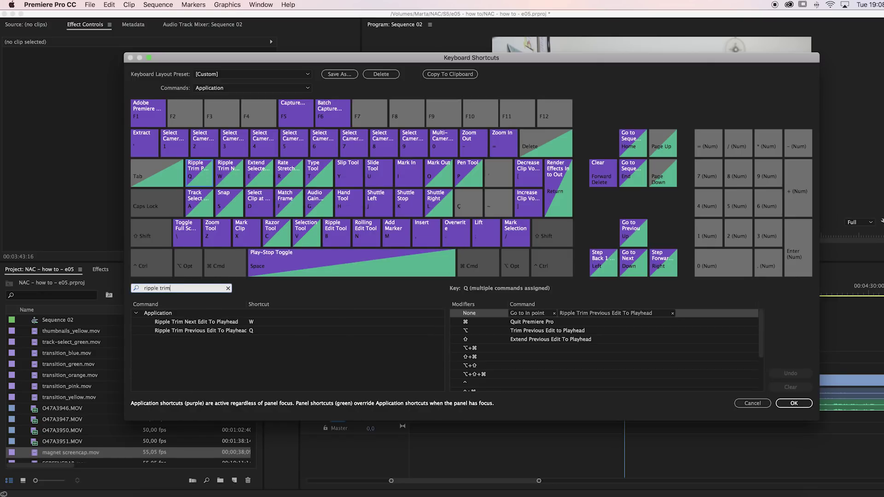
text( previous)
drag(202, 322, 199, 182)
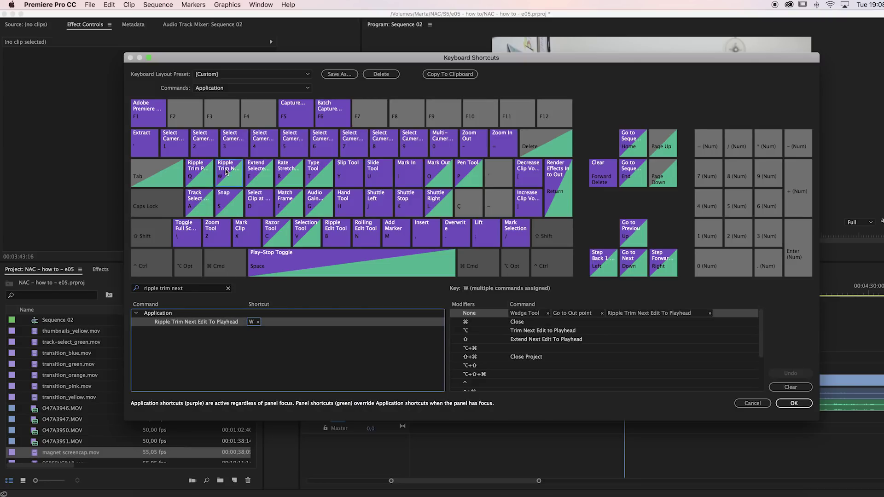
click(303, 350)
Confirm the shortcut settings with OK and put the playhead at 00:03:53:17.
click(794, 404)
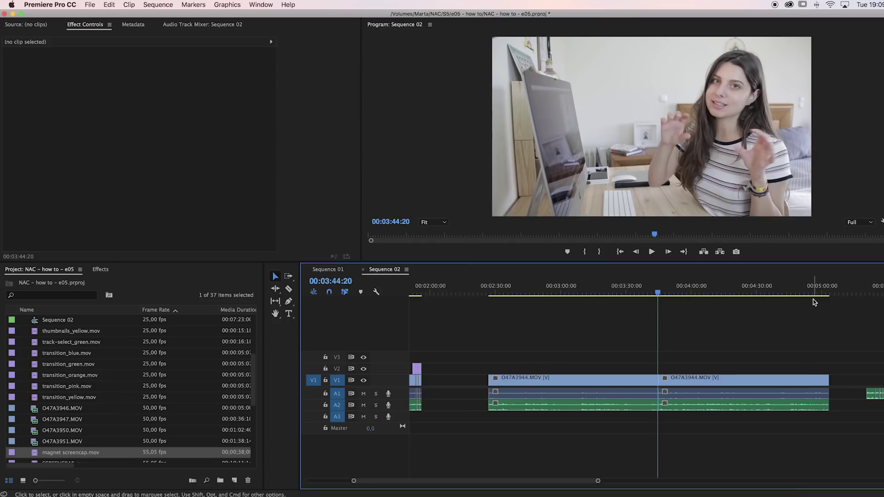
click(679, 291)
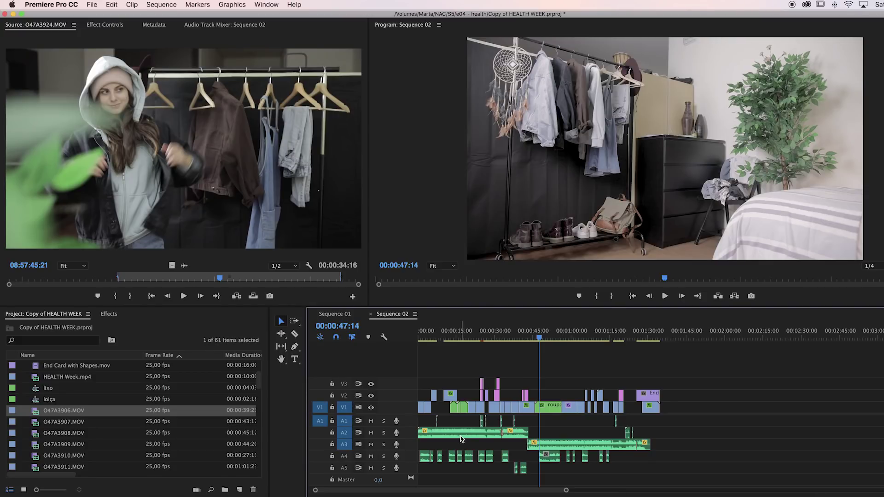
With Track Select Forward, shift the later clips right and select the clips from roupas onward.
scroll(462, 439, down, 1)
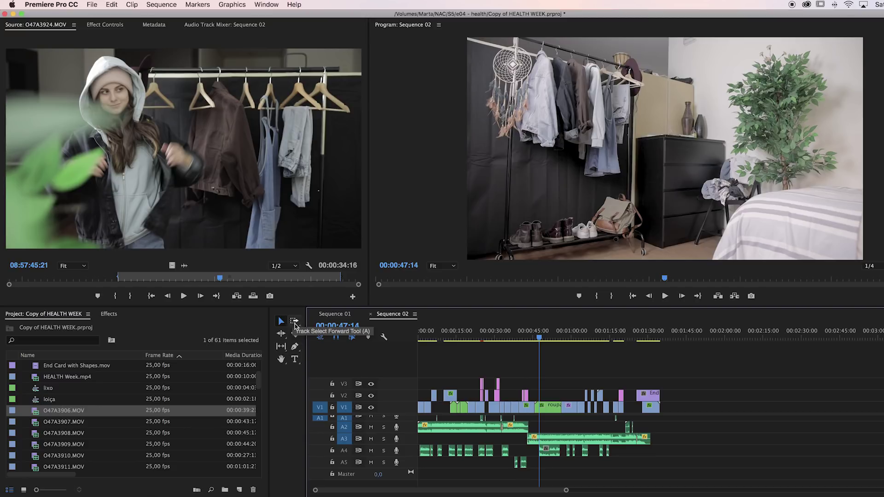
click(294, 322)
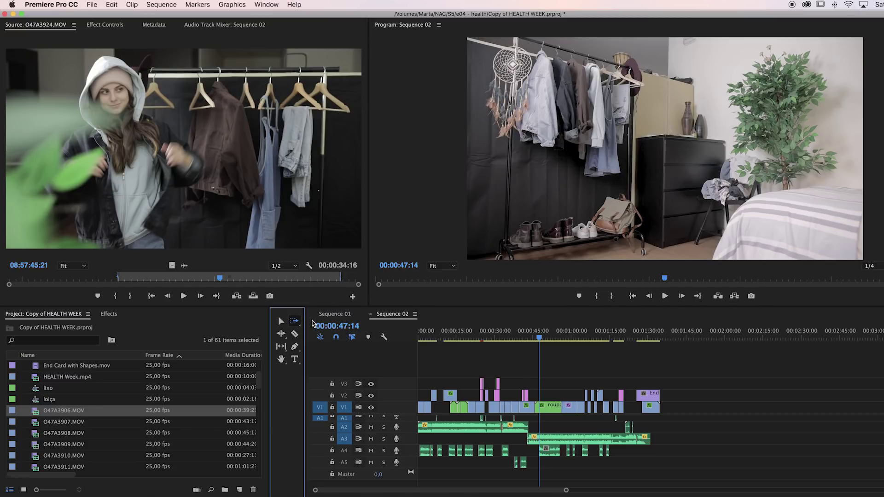
drag(547, 394, 611, 424)
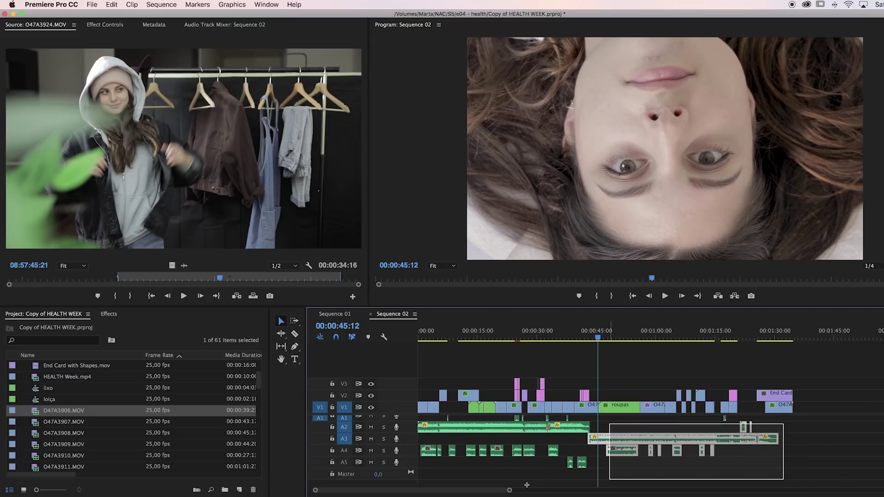
drag(509, 490, 499, 490)
drag(847, 369, 723, 410)
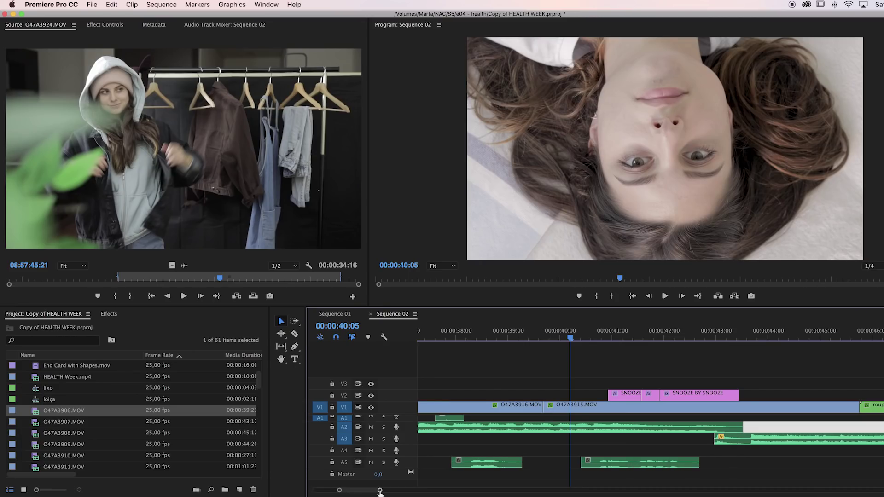
Select O47A3915.MOV, scrub back, and snap the playhead to its start at 00:00:39:17.
drag(380, 491, 367, 492)
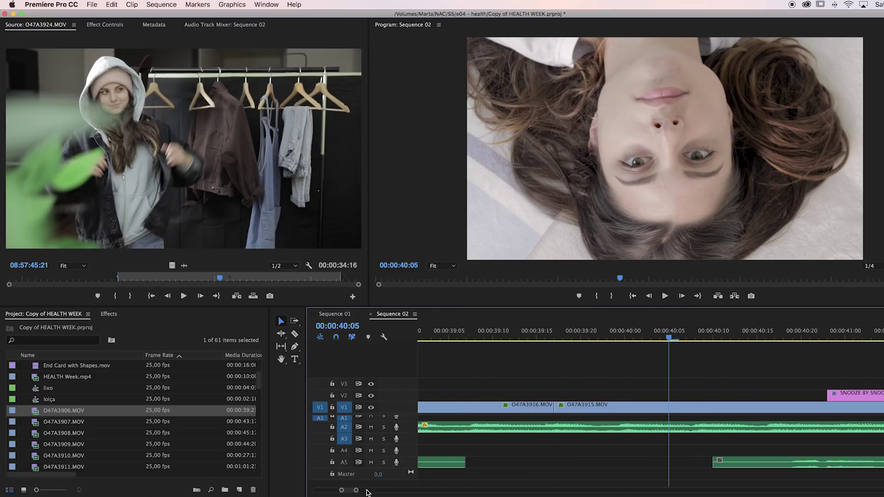
click(591, 407)
drag(565, 337, 532, 339)
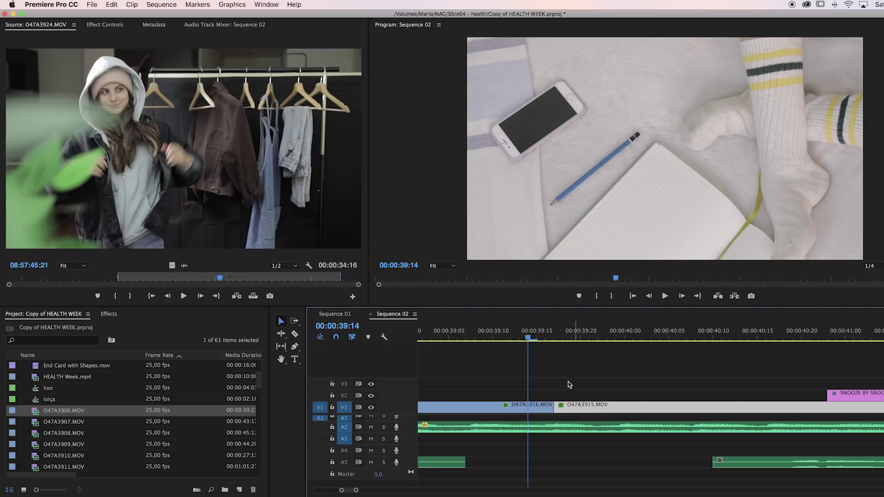
key(Down)
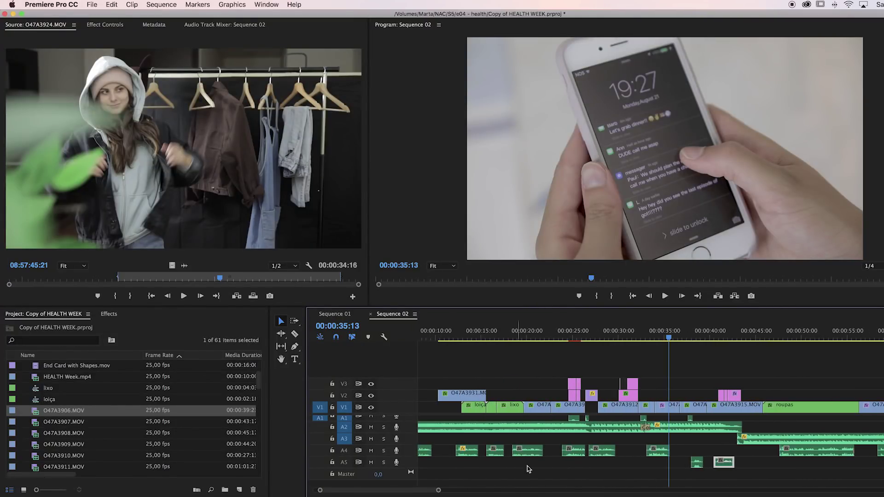
Export the bedroom frame at 00:00:23:06 as a PNG still imported into the project.
drag(533, 336, 556, 336)
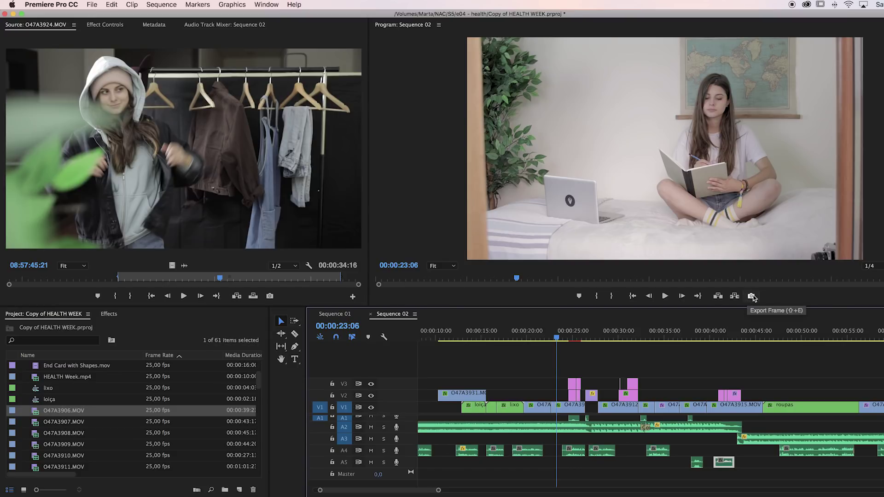
click(752, 296)
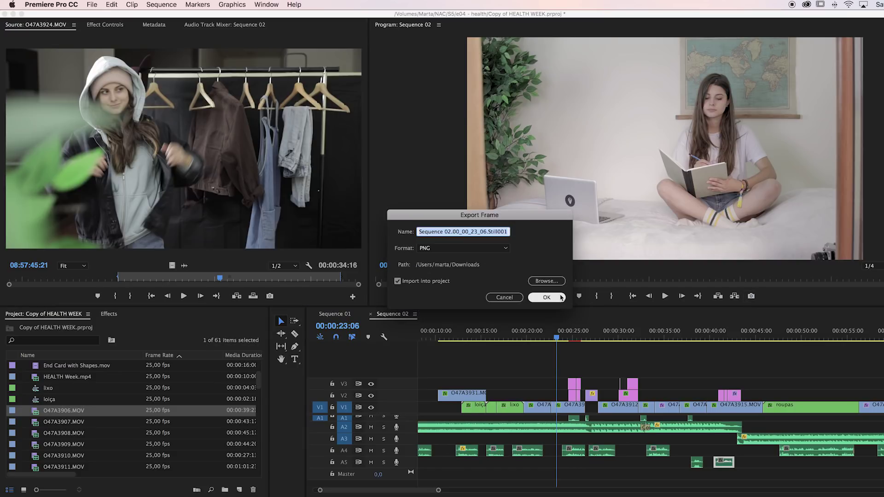
click(561, 297)
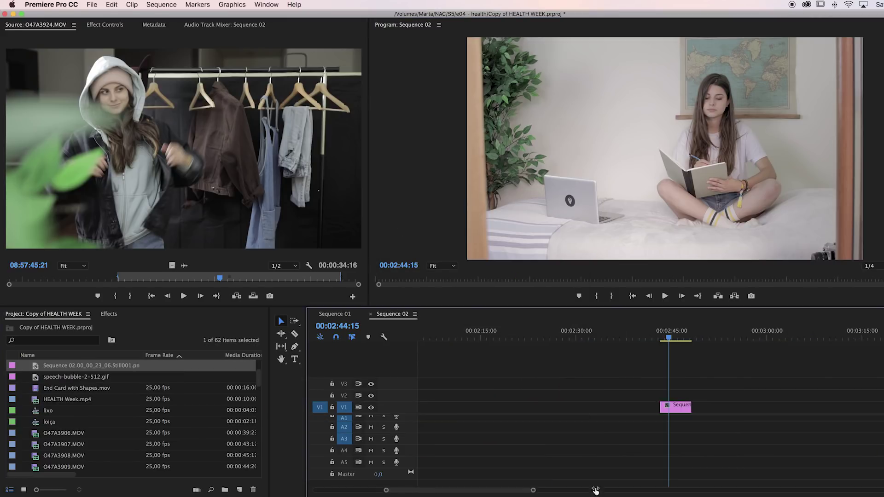
Jump to the SNOOZE BY SNOOZE titled frame near 00:02:46 and start a PNG frame export.
key(=)
key(=)
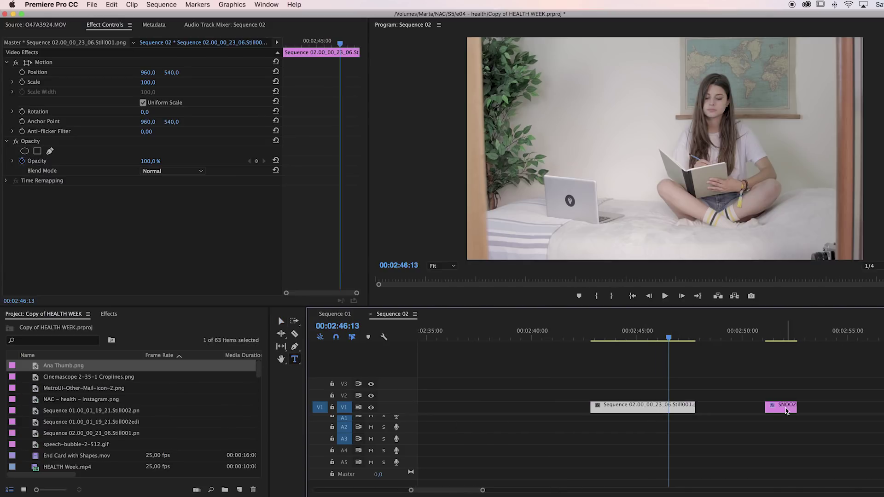
click(751, 296)
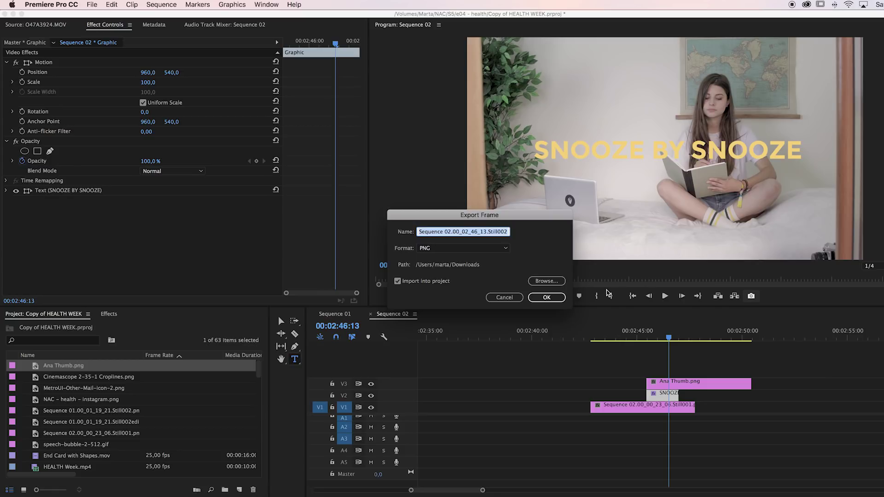